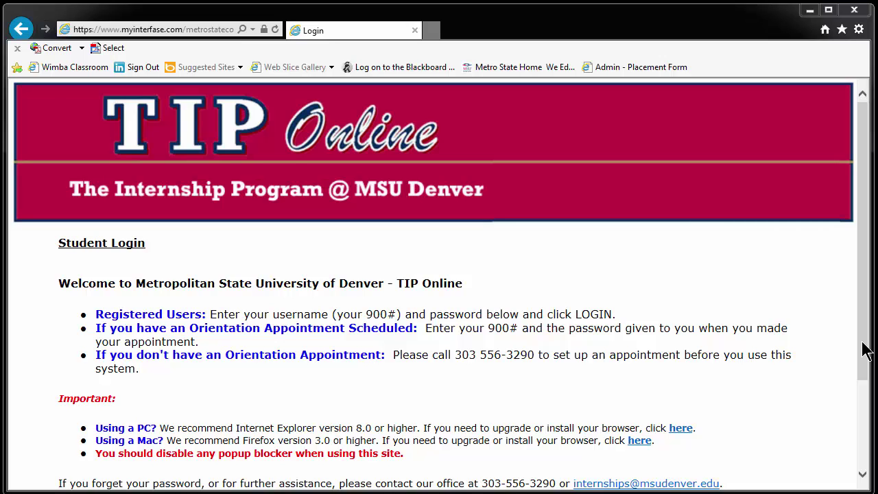
Enter the 900# username and the account password in the student login form.
left_click_drag(865, 350, 872, 442)
left_click(491, 391)
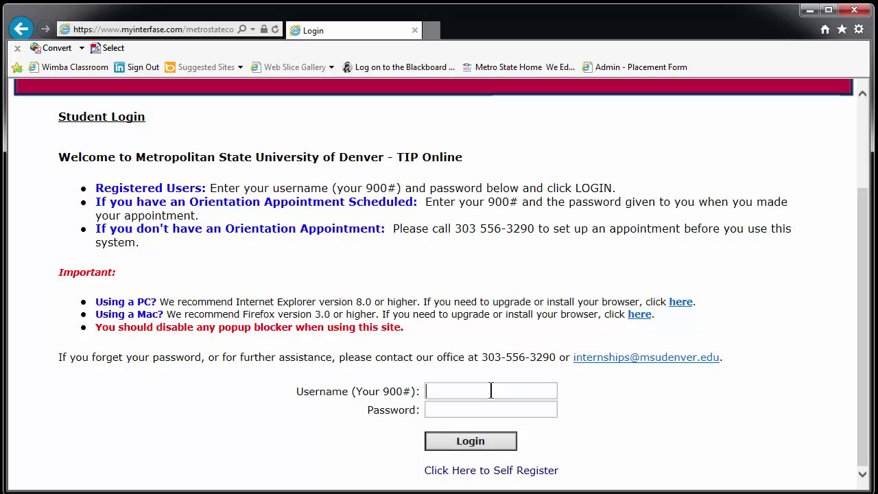
type("900000000")
key("Tab")
type("********")
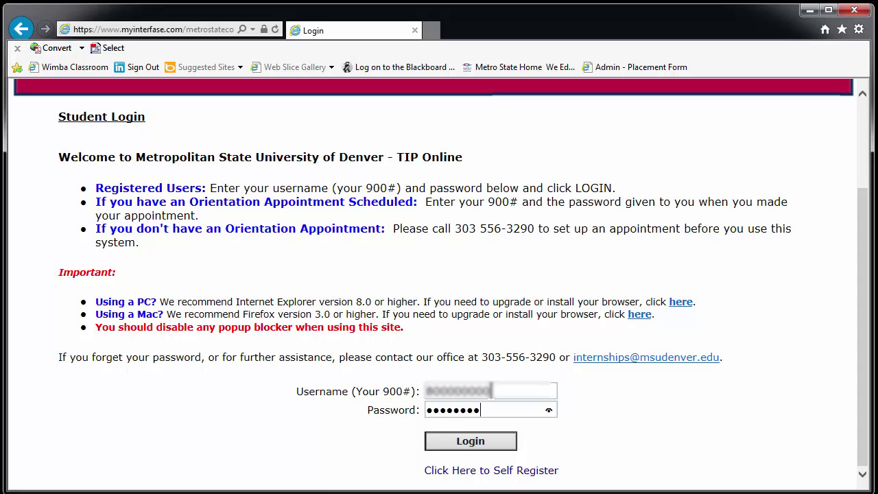
Log in and review the Personal Information section of My Account > My Profile.
left_click(490, 443)
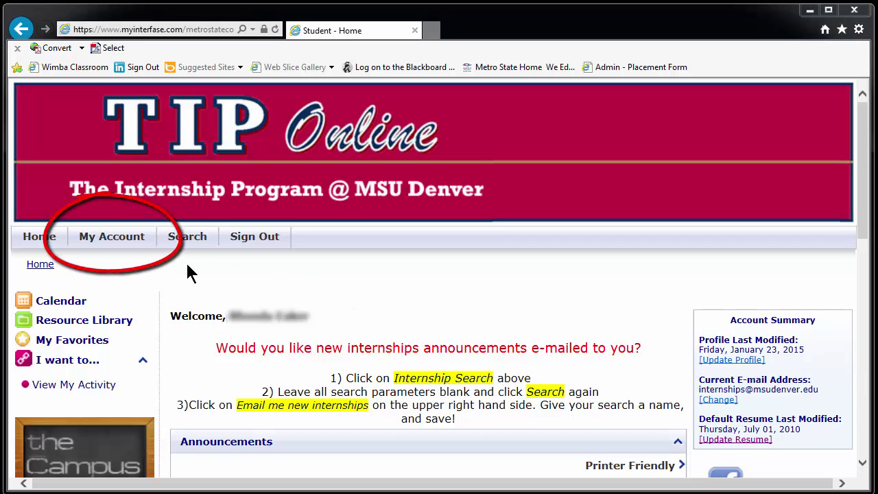
mouse_move(113, 236)
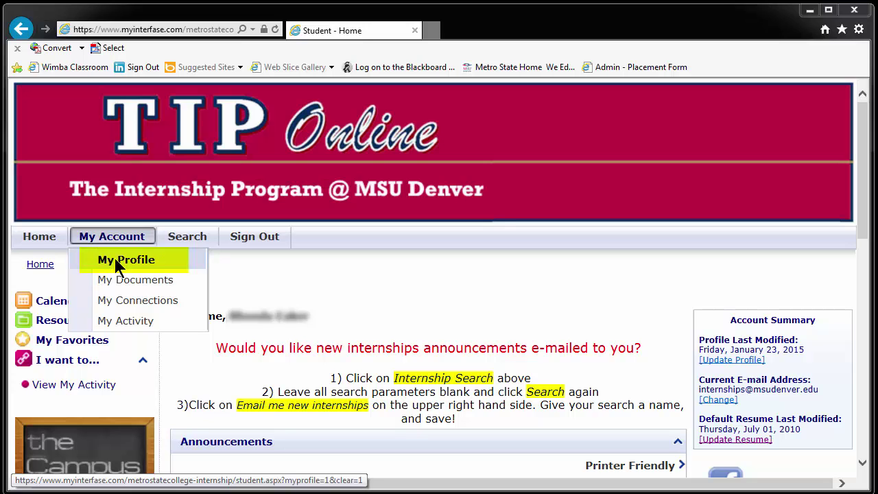
left_click(115, 259)
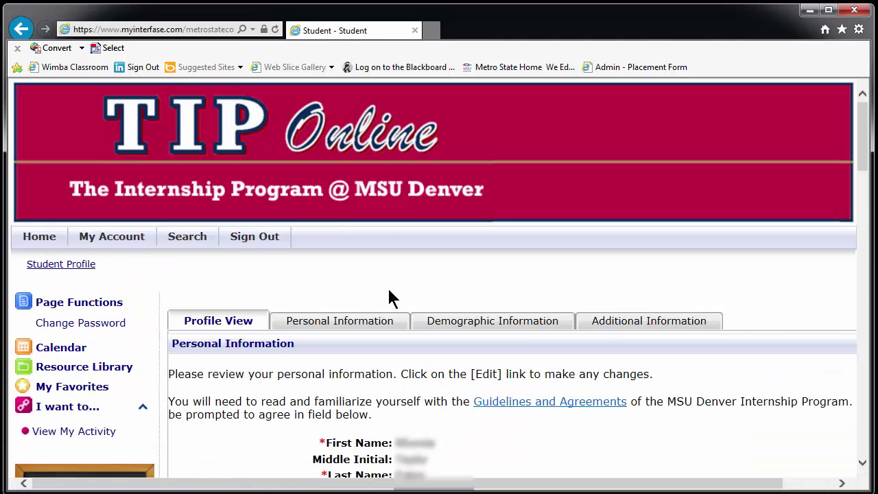
scroll(442, 295, "down", 1)
scroll(442, 295, "down", 4)
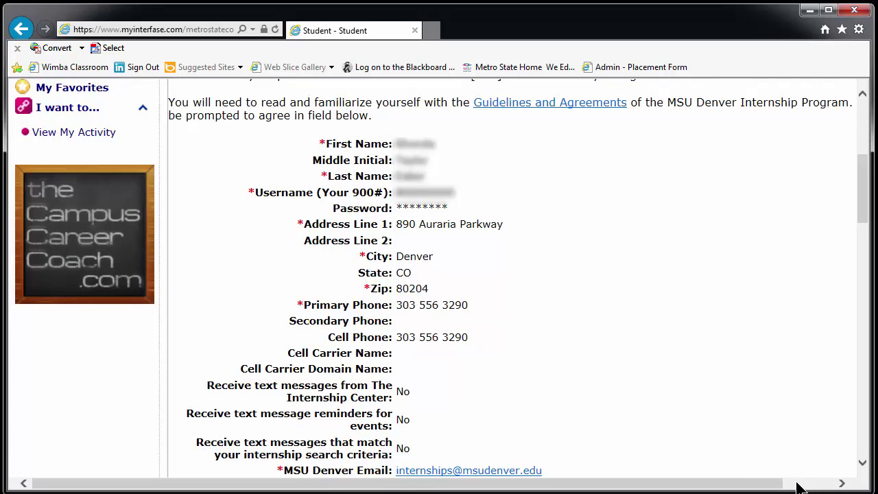
left_click_drag(782, 483, 825, 486)
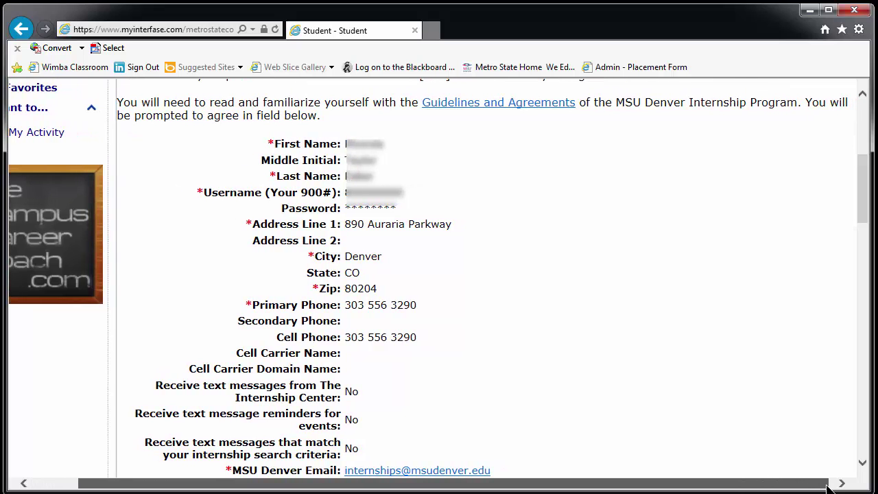
scroll(827, 486, "up", 1)
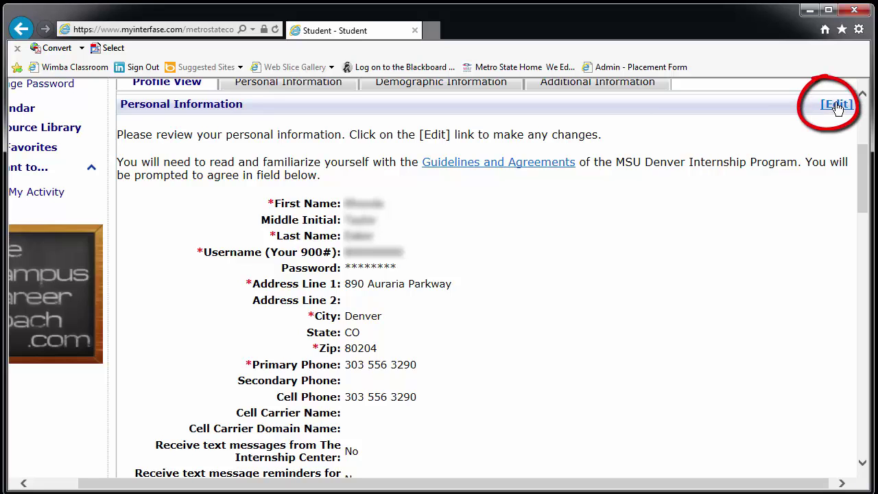
Enter and confirm a new account password, save it, and dismiss the confirmation.
left_click(837, 105)
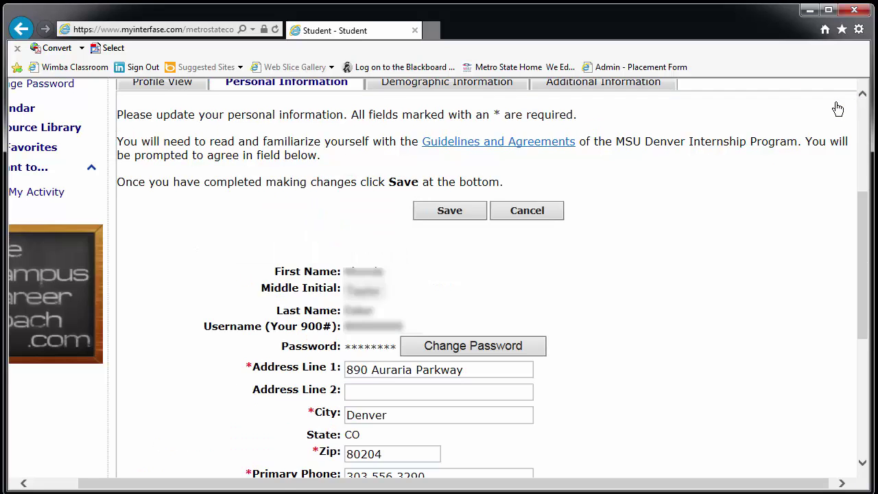
left_click(474, 347)
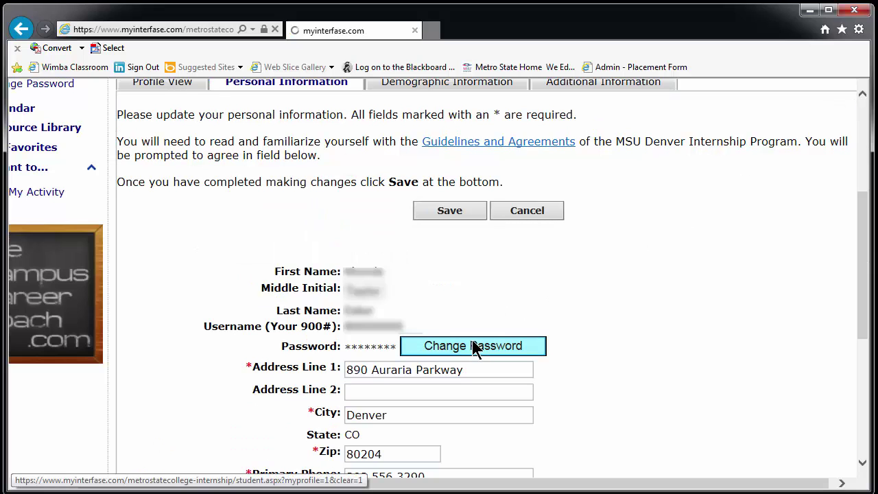
left_click(253, 349)
type("password")
left_click(240, 382)
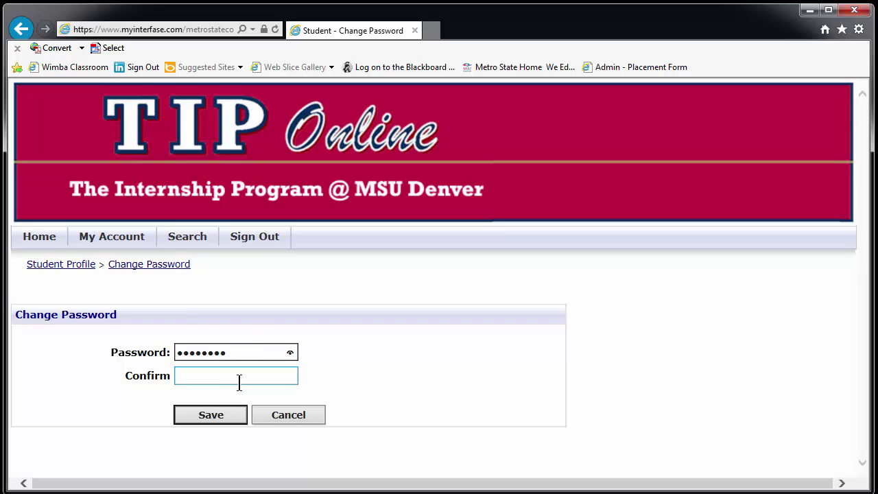
type("password")
left_click(212, 415)
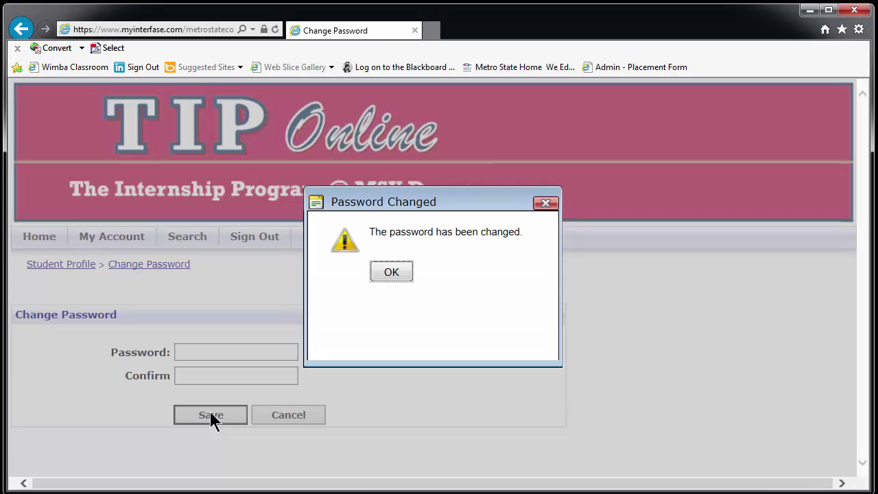
left_click(408, 271)
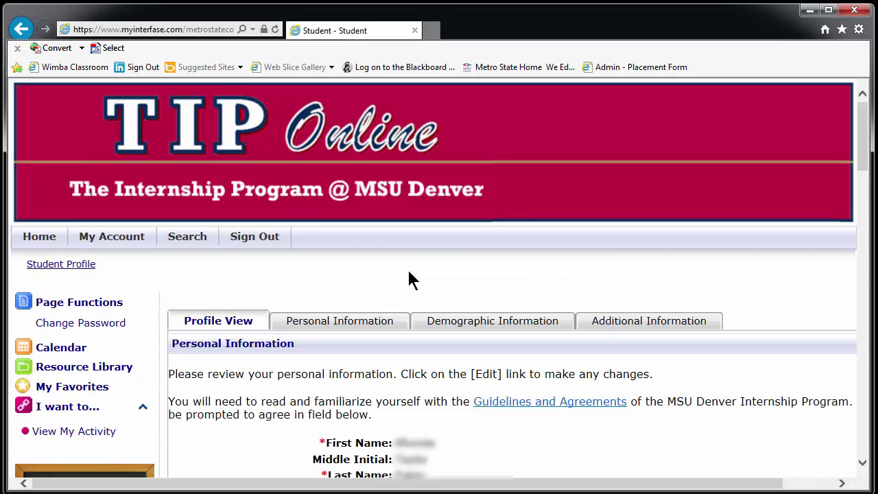
Open My Documents and scroll to the Resumes and Cover Letters under Employment Related Categories.
scroll(408, 273, "down", 1)
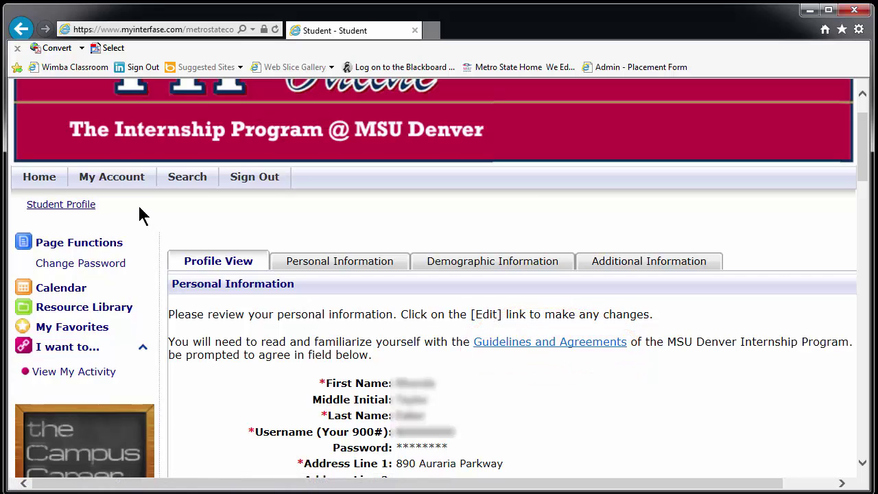
mouse_move(112, 182)
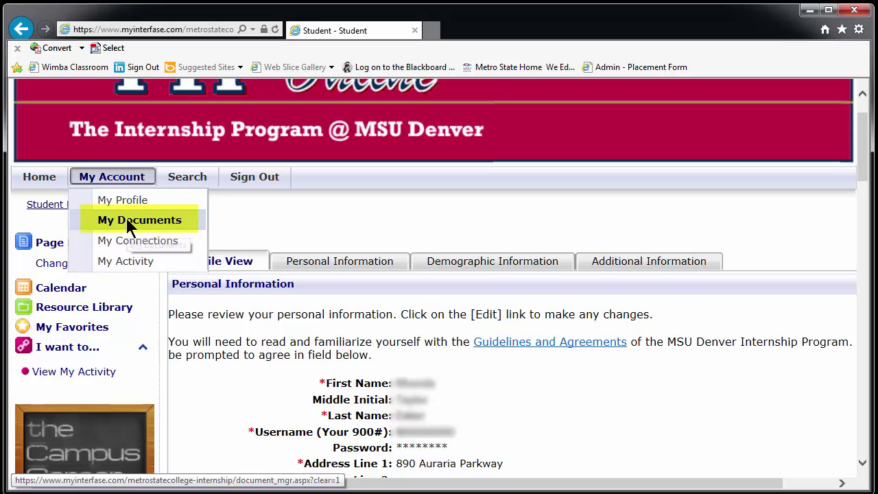
left_click(127, 220)
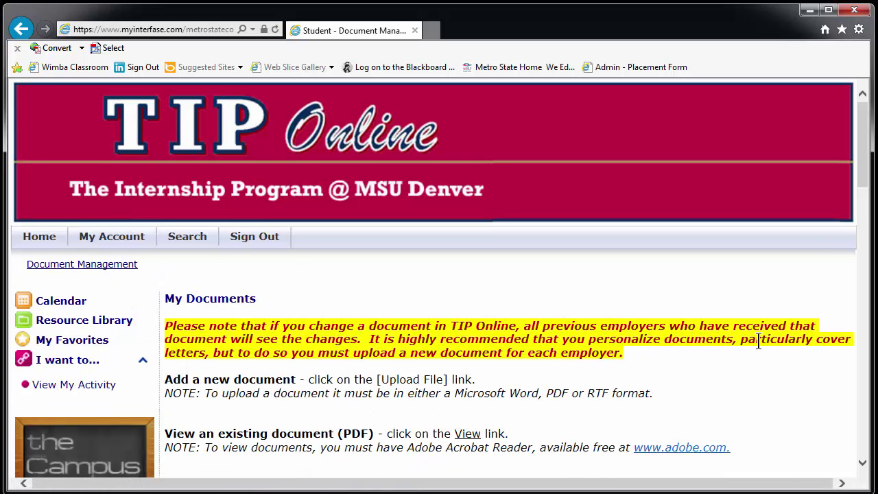
left_click_drag(866, 185, 871, 312)
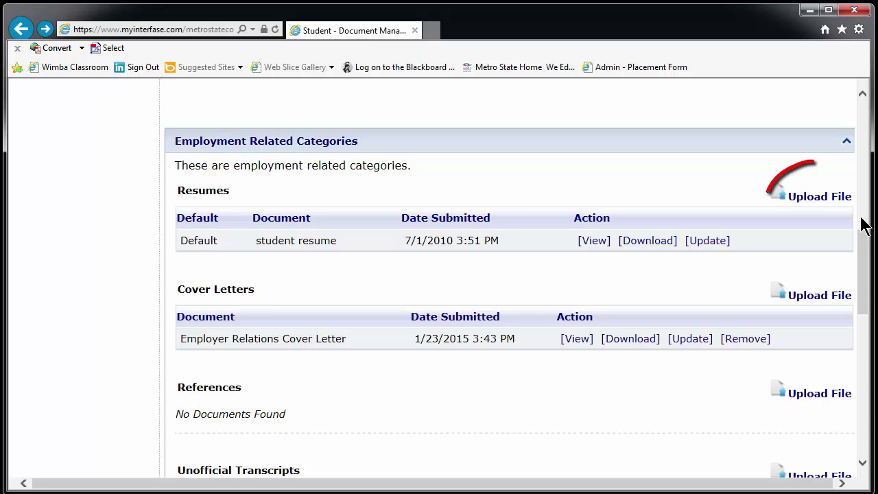
Upload the Management Resume file as a new resume document named 'Management Resume'.
left_click(821, 199)
scroll(617, 247, "down", 2)
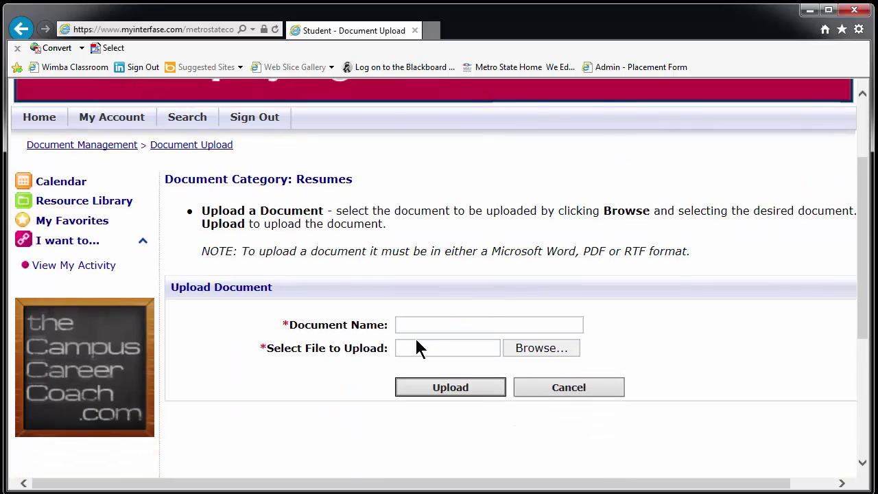
left_click(421, 327)
type("Management Resume")
left_click(428, 360)
left_click(535, 351)
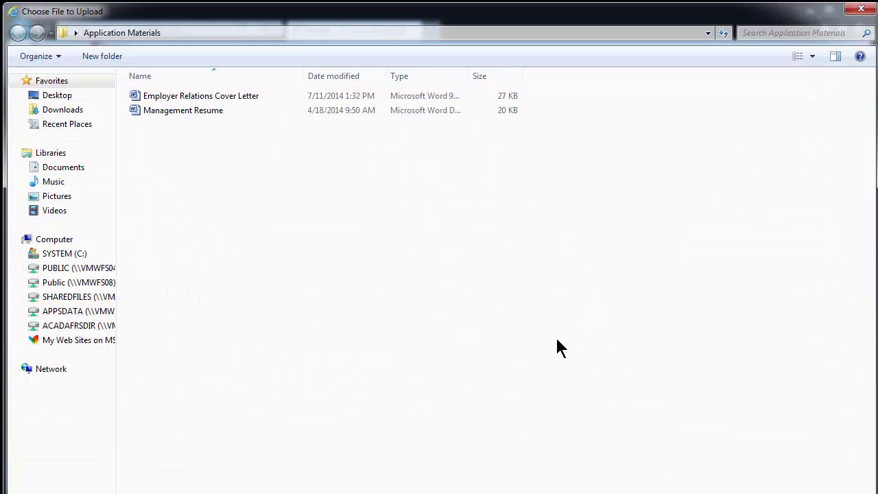
double_click(195, 116)
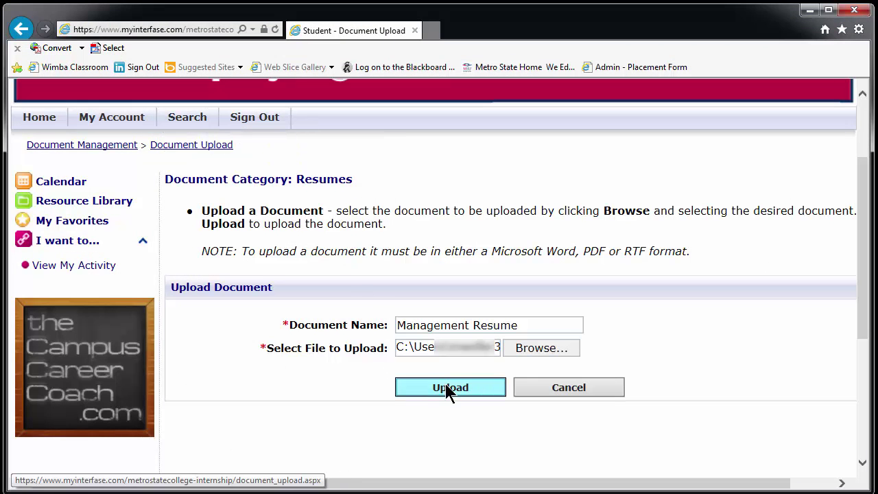
left_click(445, 384)
Check that Management Resume is listed in the Resumes table beside the default resume.
scroll(572, 355, "down", 6)
scroll(578, 361, "down", 2)
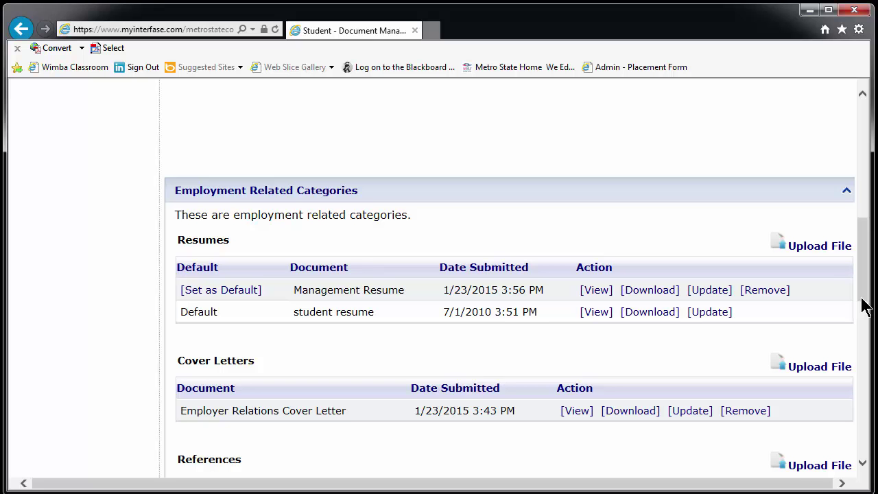
scroll(205, 283, "up", 10)
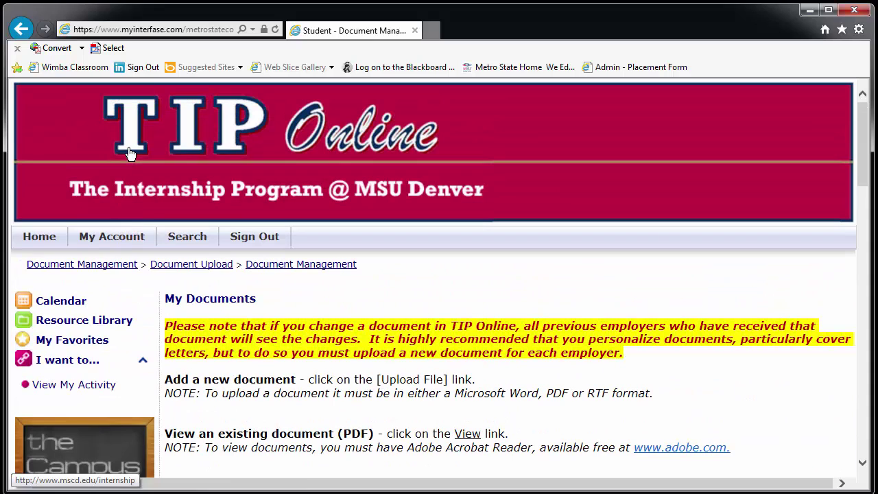
mouse_move(131, 236)
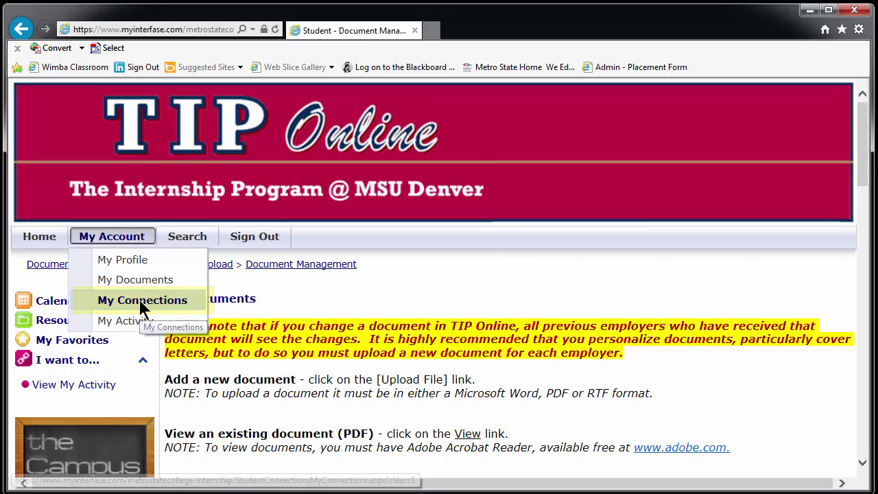
Look over My Connections, then go to Search > Internship Search.
left_click(139, 300)
scroll(506, 358, "down", 3)
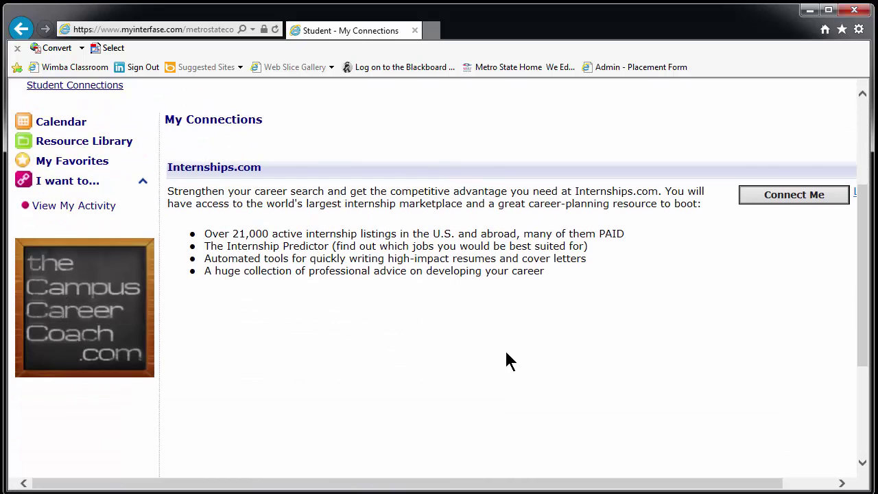
scroll(508, 358, "up", 3)
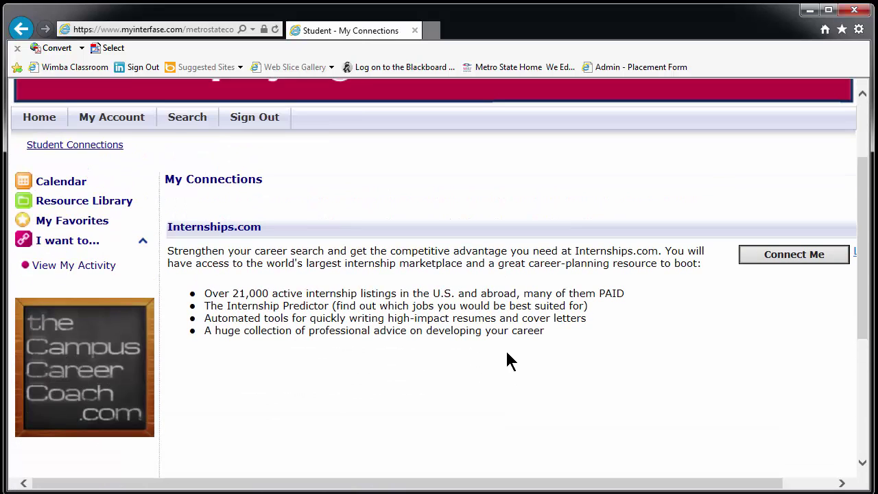
mouse_move(118, 182)
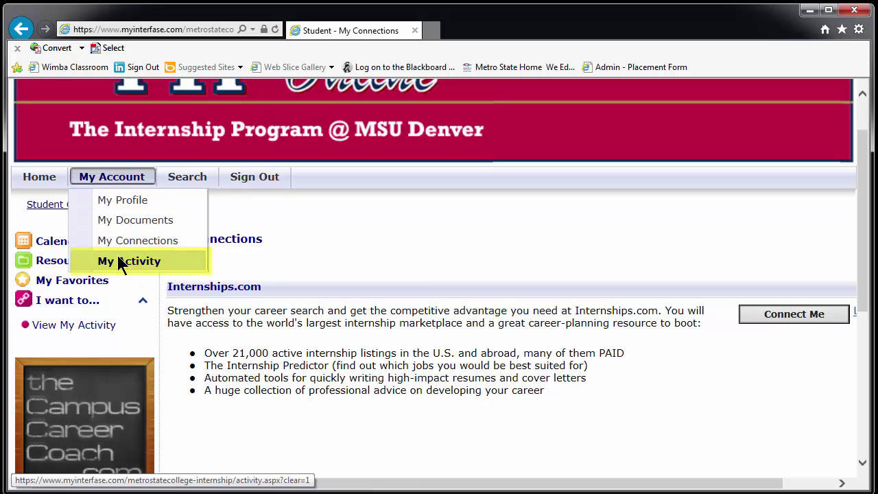
mouse_move(192, 182)
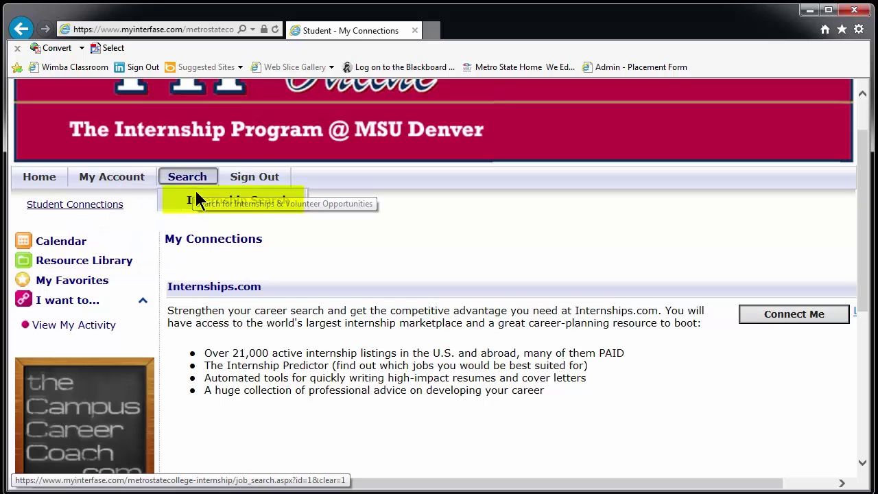
left_click(220, 200)
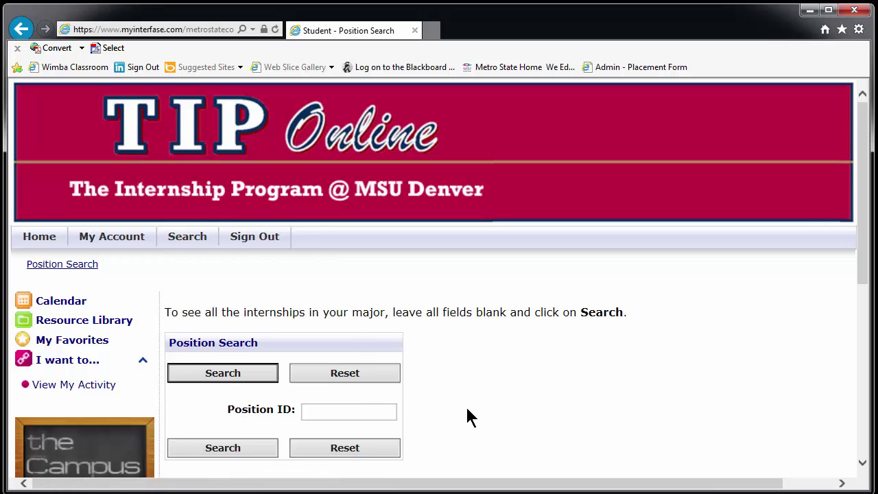
Run a blank Position Search to list all 607 internship positions.
scroll(466, 412, "down", 2)
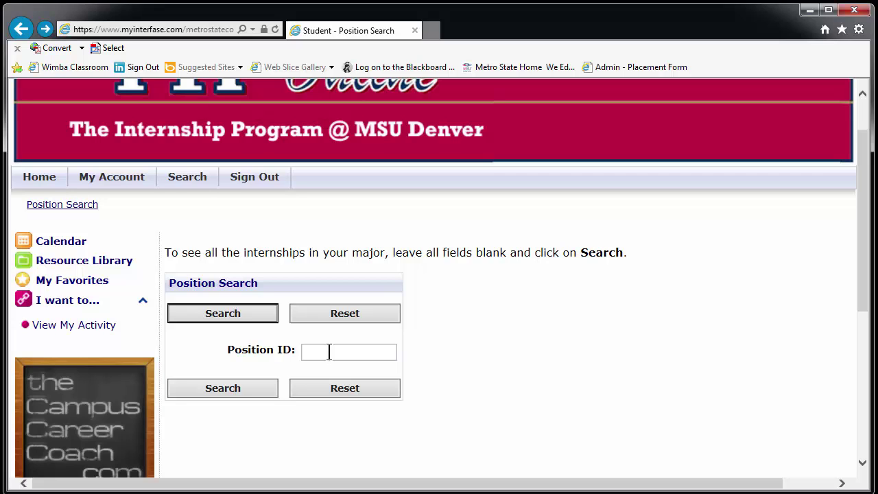
left_click(241, 387)
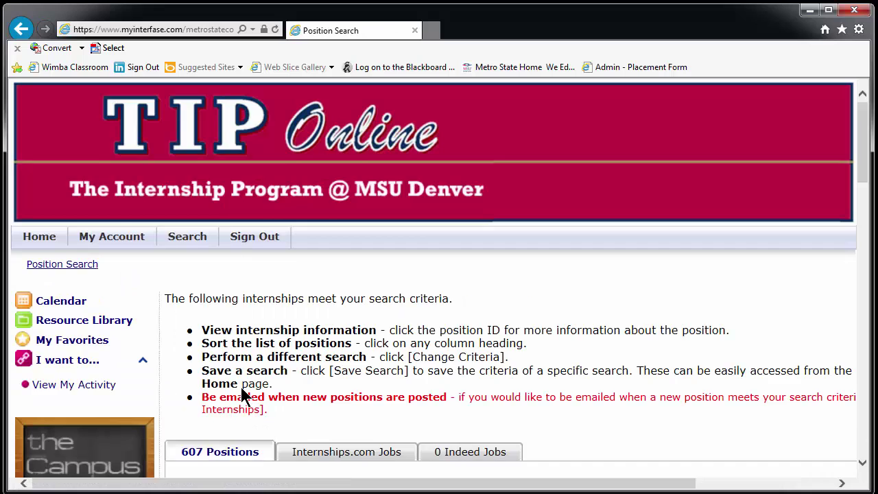
scroll(244, 393, "down", 3)
scroll(249, 393, "down", 6)
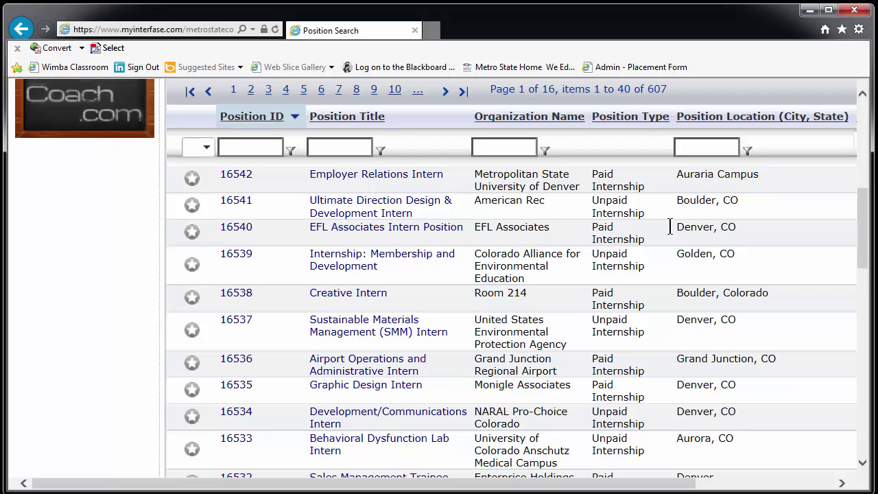
Open the Employer Relations Intern (16542) job profile and read through it.
left_click(384, 178)
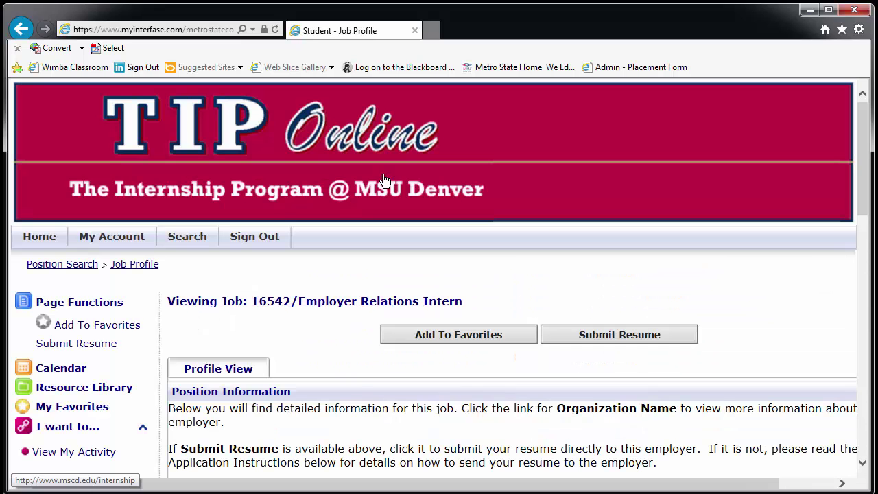
scroll(740, 296, "down", 1)
scroll(740, 296, "down", 5)
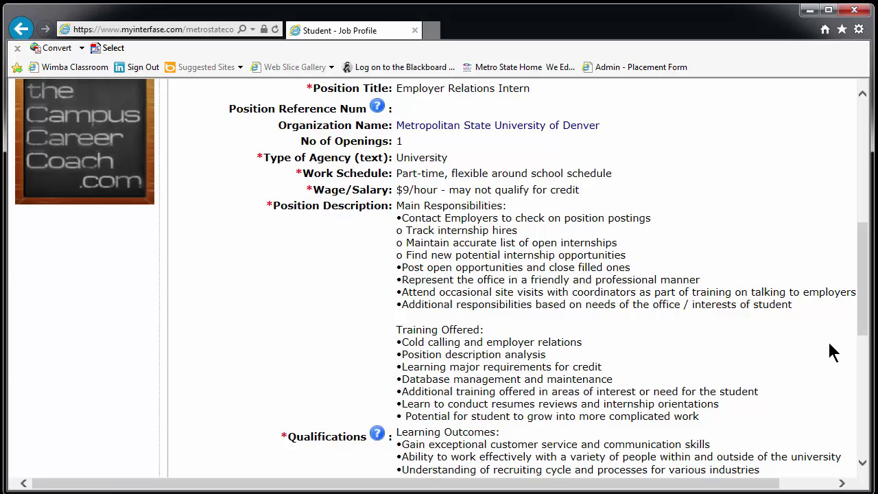
scroll(831, 351, "down", 3)
scroll(836, 351, "down", 1)
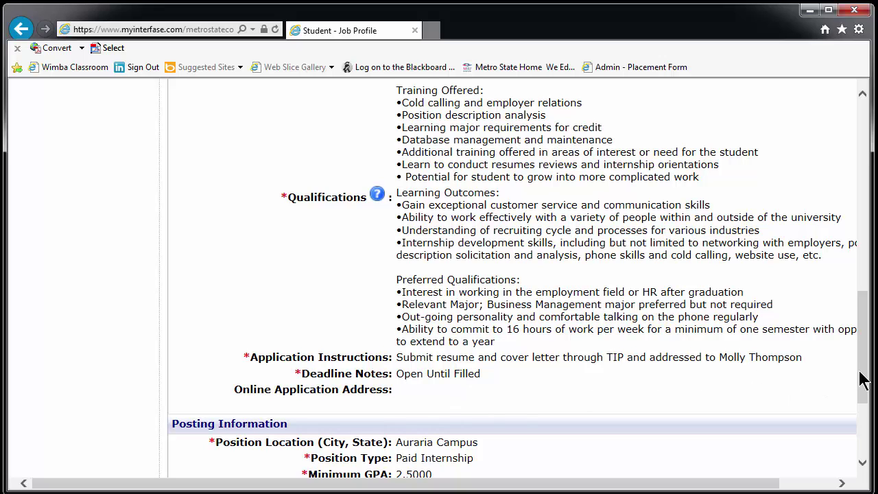
left_click_drag(862, 381, 856, 284)
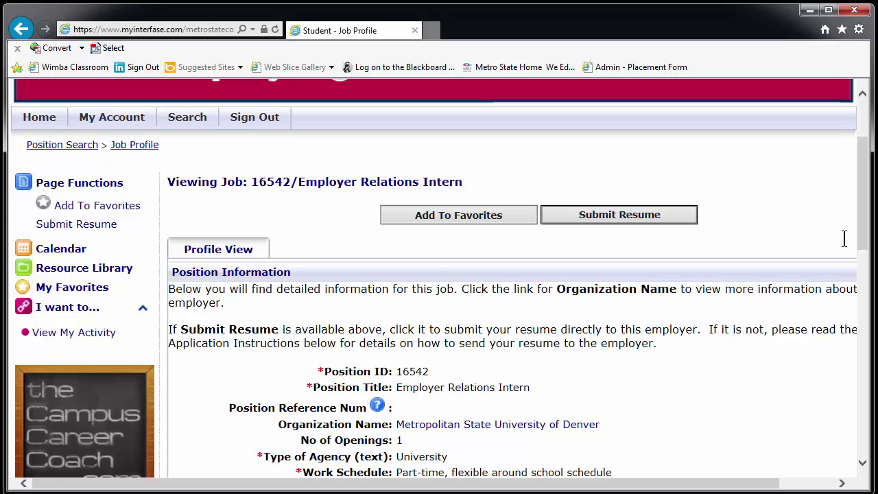
Start a resume submission for this job and paste the prepared message to the hiring manager.
left_click(619, 216)
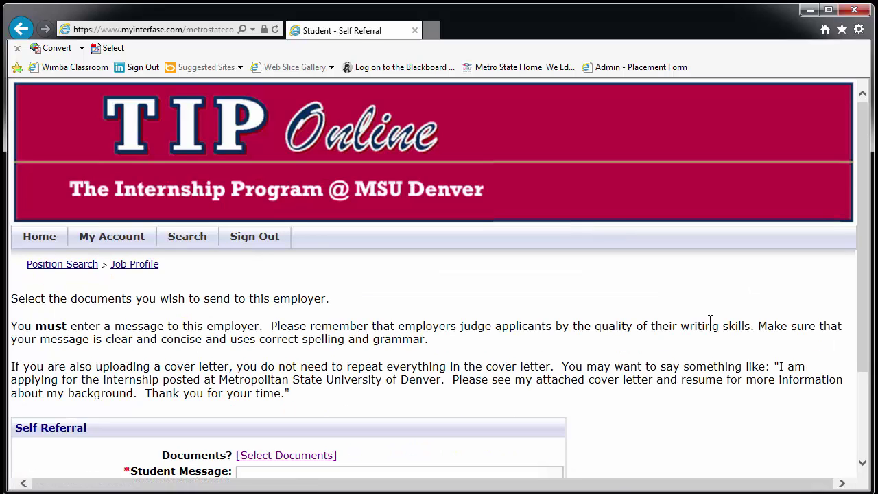
scroll(711, 322, "down", 3)
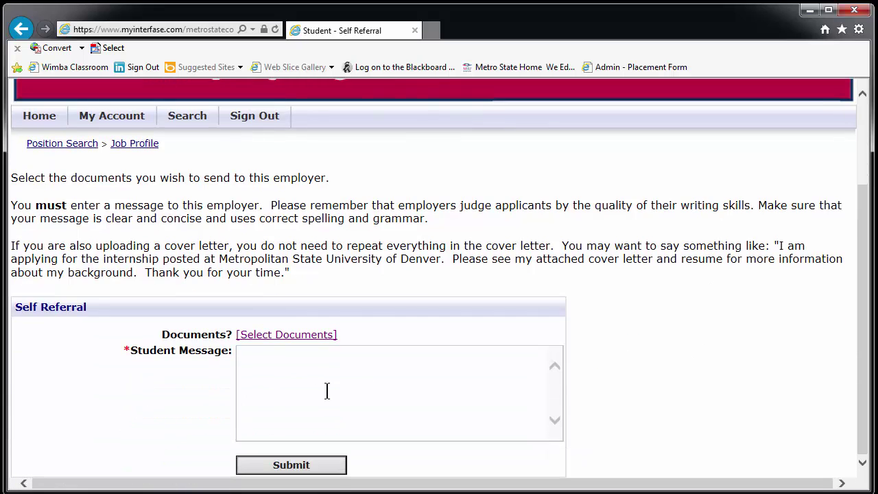
right_click(318, 392)
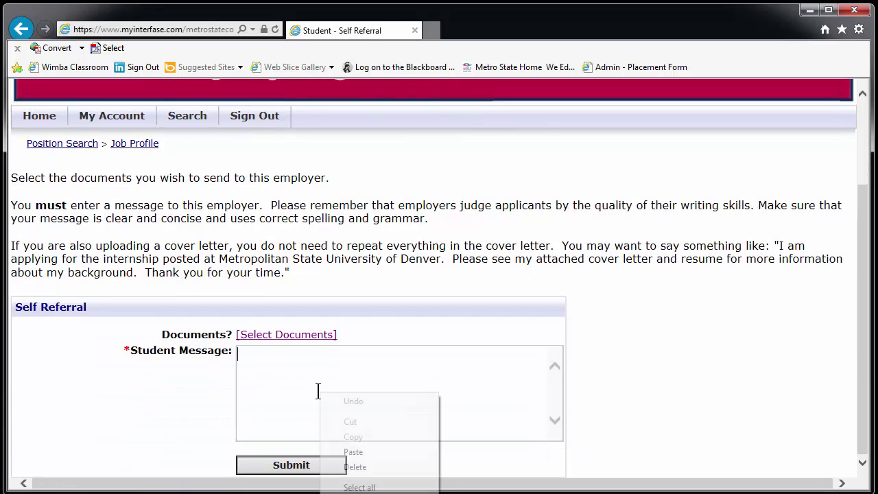
left_click(354, 452)
scroll(557, 399, "up", 2)
scroll(559, 401, "up", 1)
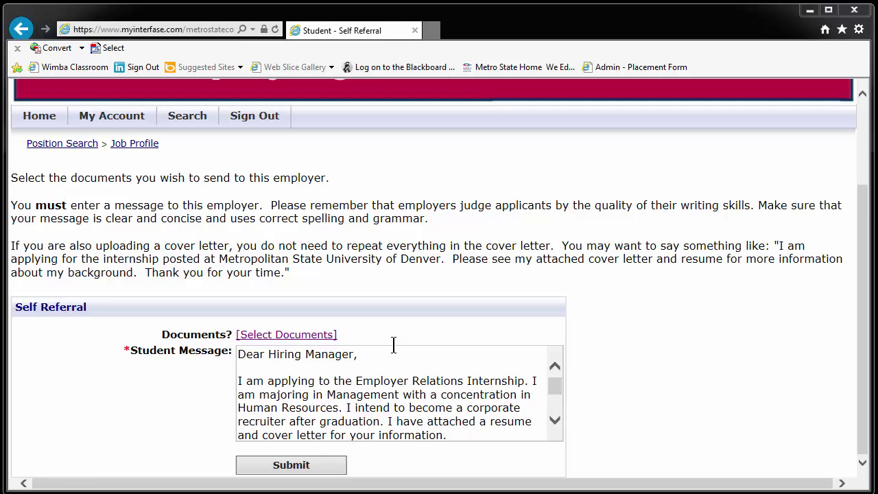
Attach Management Resume and Employer Relations Cover Letter and save the document selection.
left_click(295, 336)
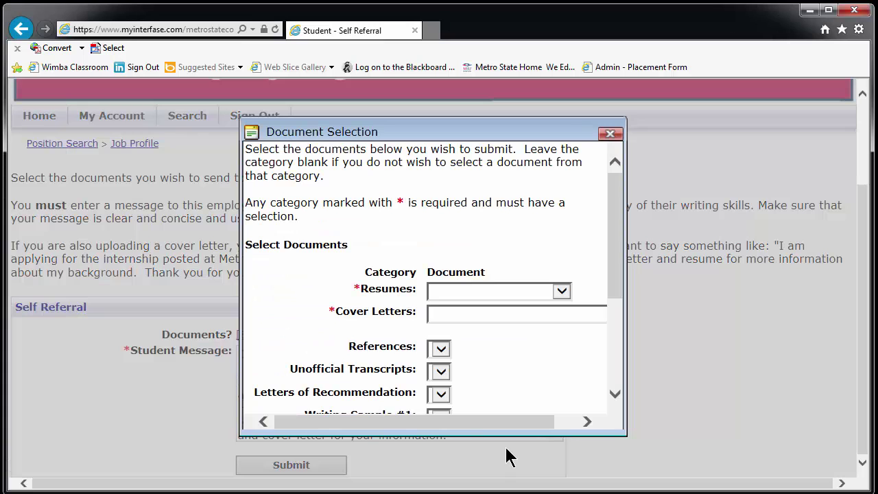
left_click_drag(515, 422, 543, 422)
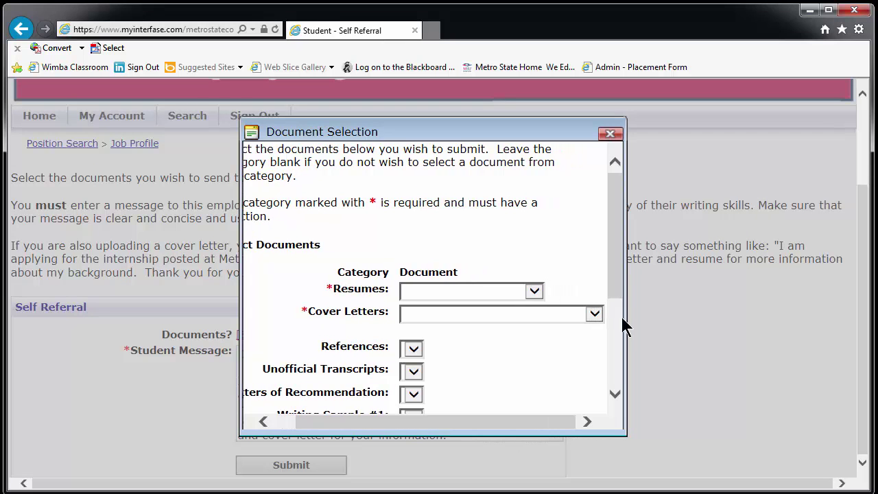
left_click_drag(619, 288, 611, 309)
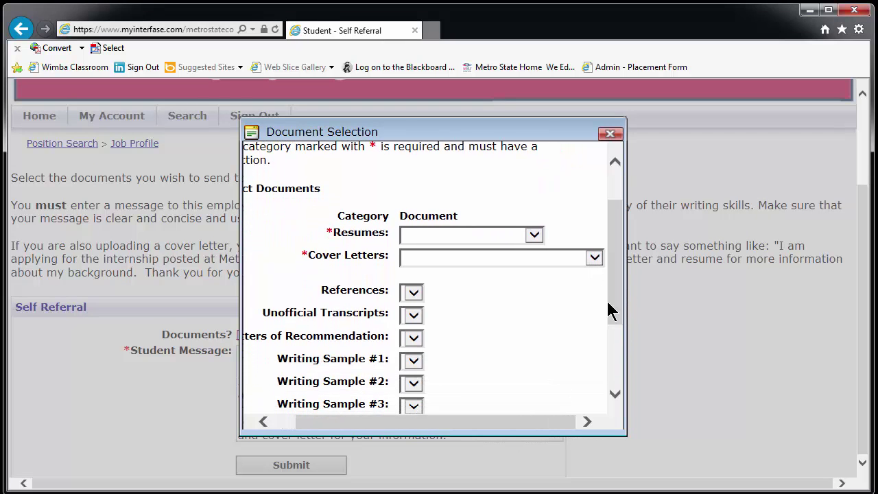
left_click(500, 235)
left_click(487, 260)
left_click(488, 262)
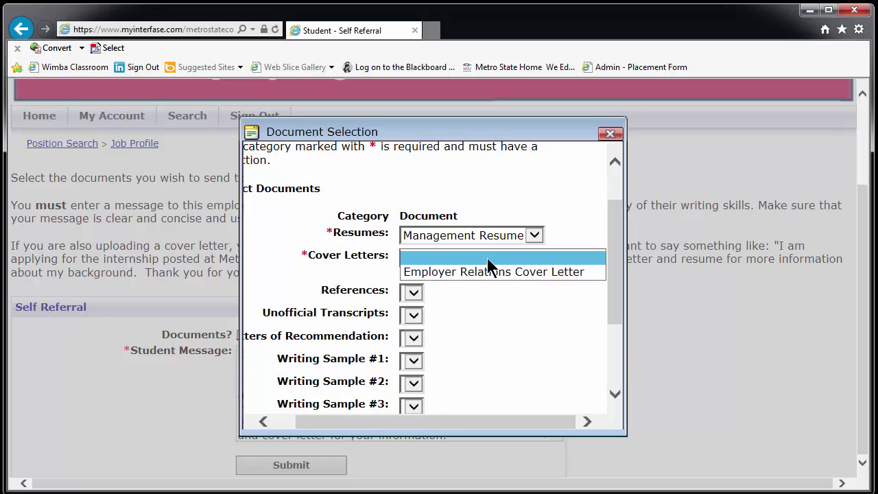
left_click(488, 269)
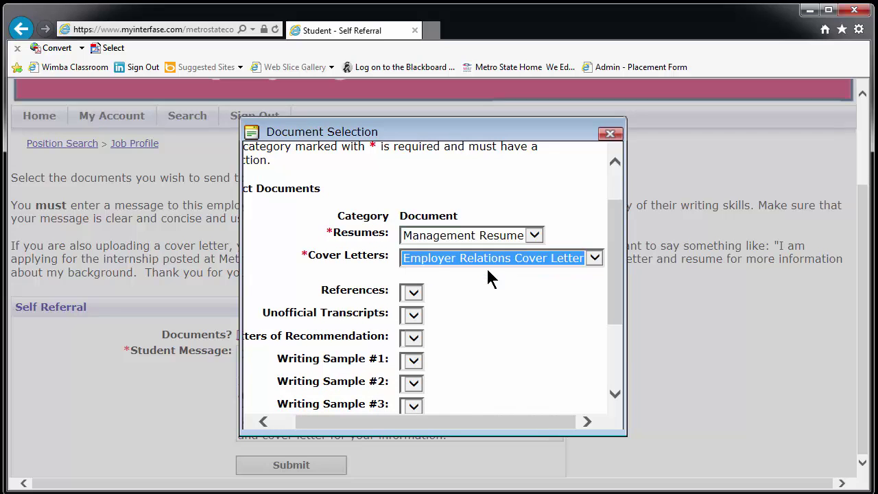
left_click_drag(618, 315, 621, 386)
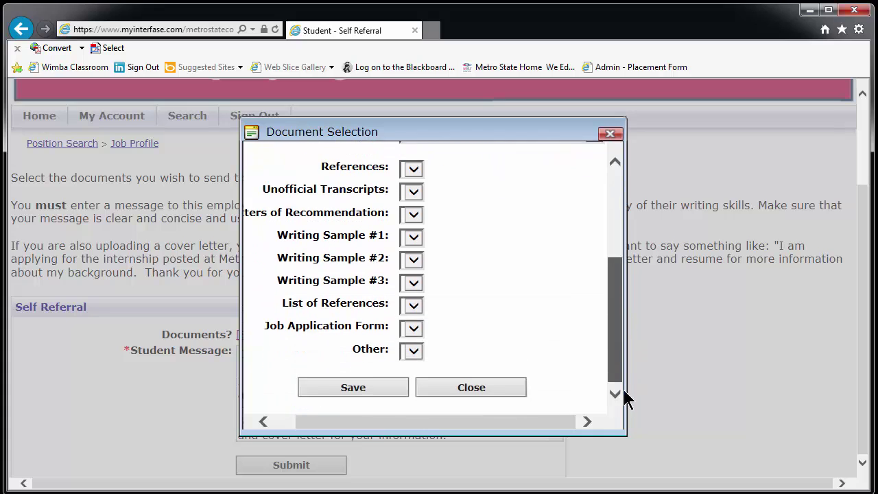
left_click(391, 398)
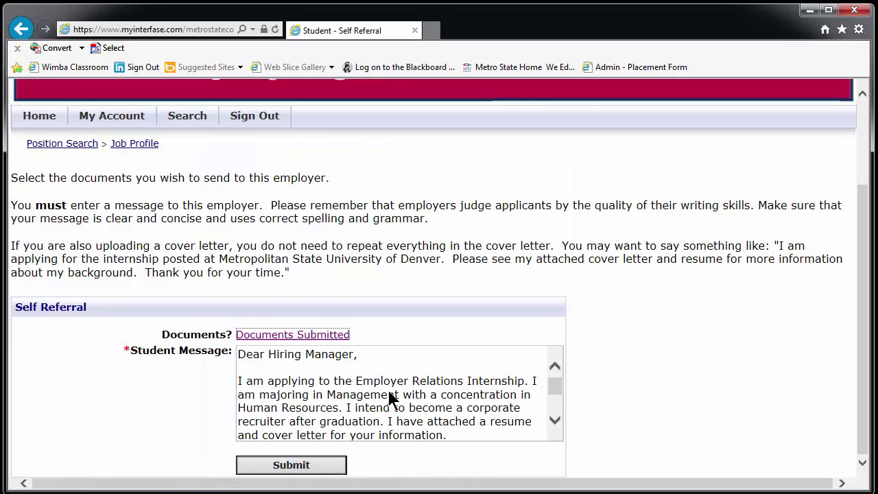
scroll(388, 395, "down", 3)
scroll(388, 391, "down", 1)
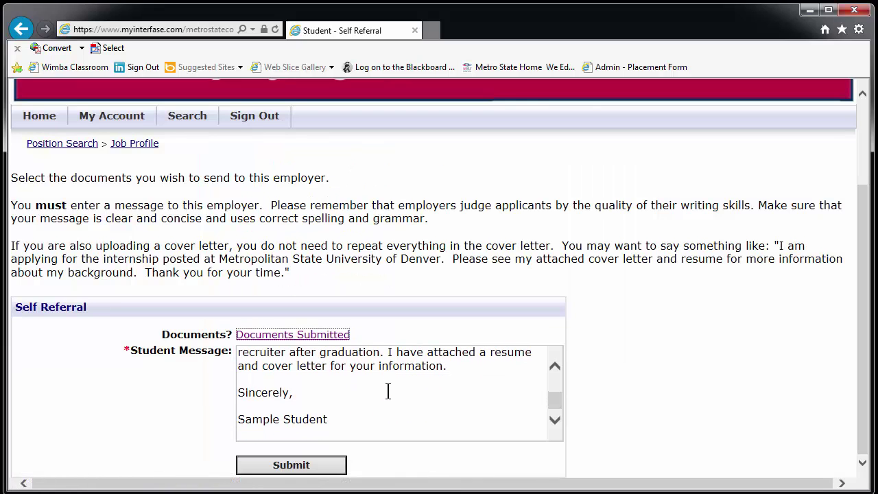
Submit the resume, confirm the 1/23/2015 referral for position 16542 in My Activity, and return to Position Search.
left_click(293, 471)
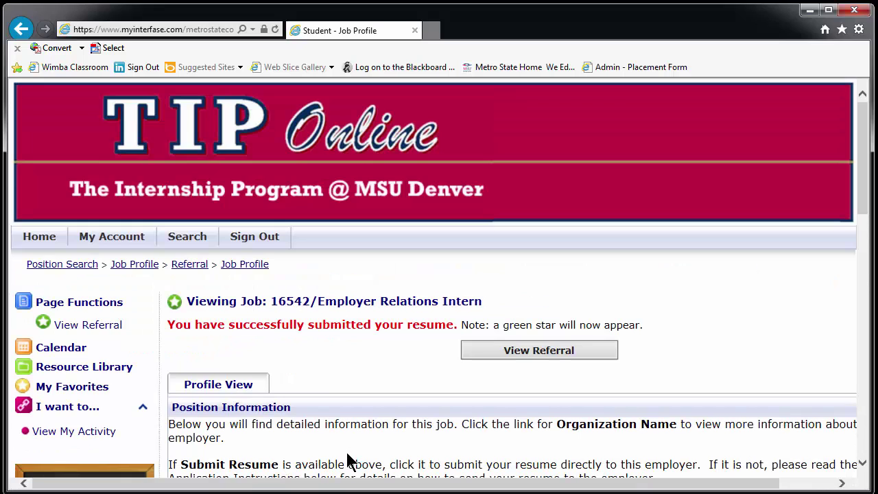
mouse_move(120, 235)
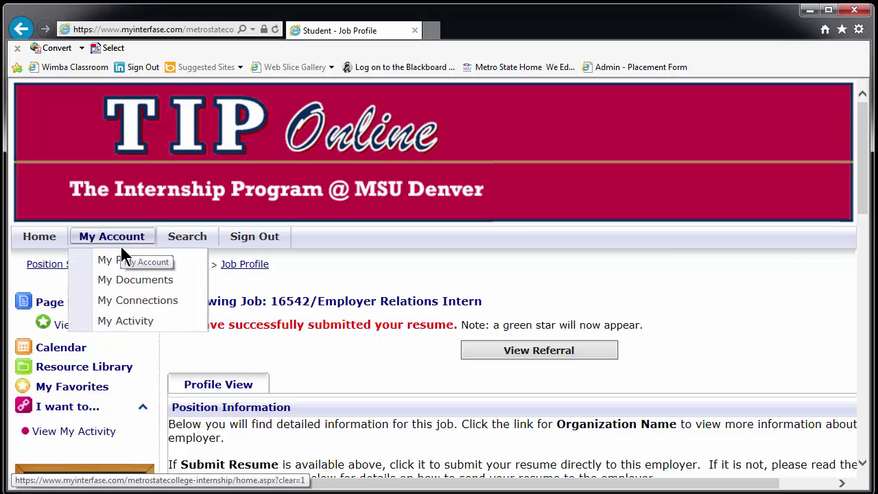
left_click(125, 319)
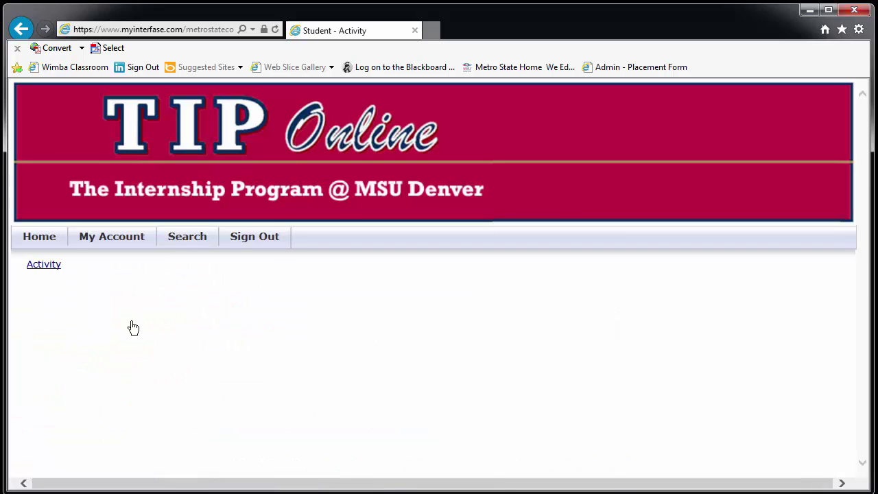
scroll(260, 345, "down", 5)
scroll(260, 356, "down", 1)
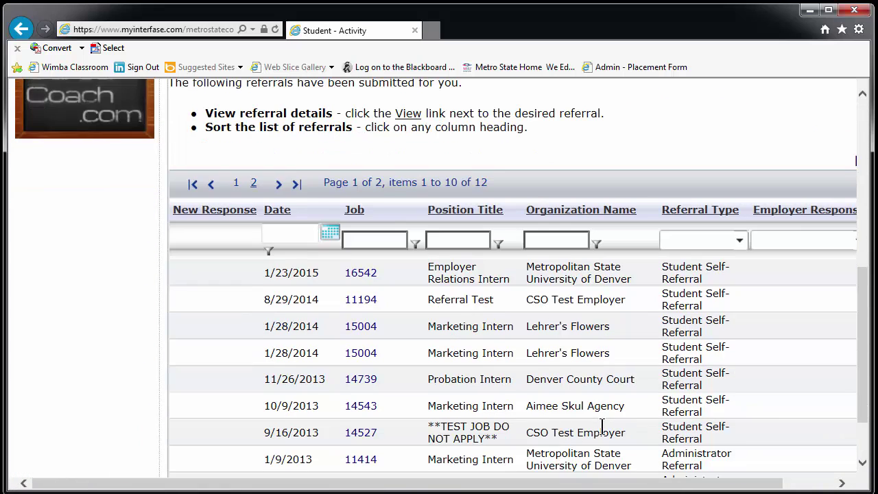
scroll(594, 431, "up", 3)
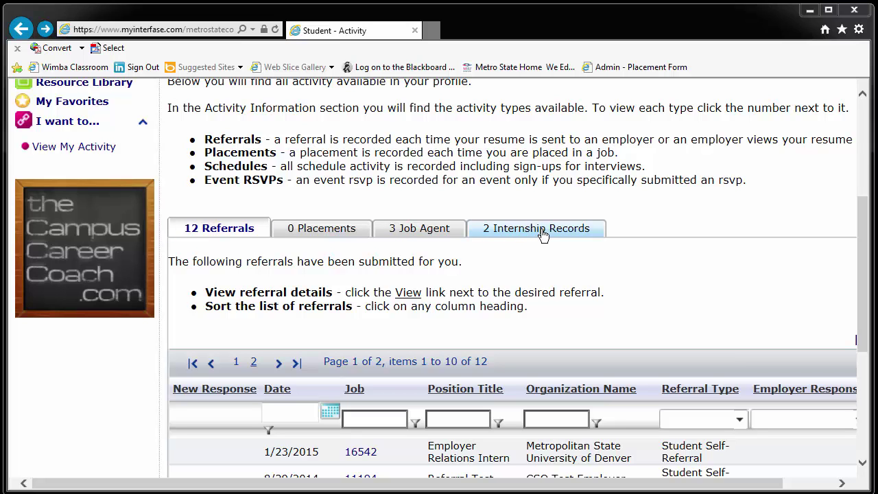
left_click(864, 129)
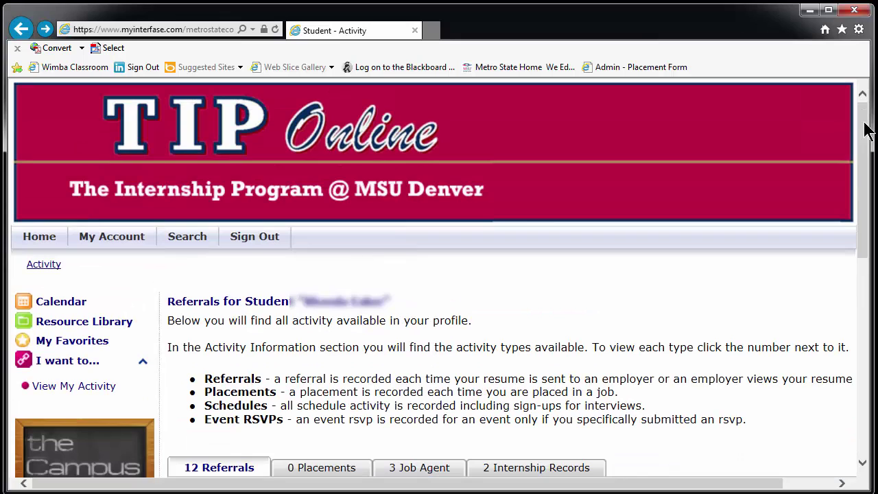
left_click(192, 237)
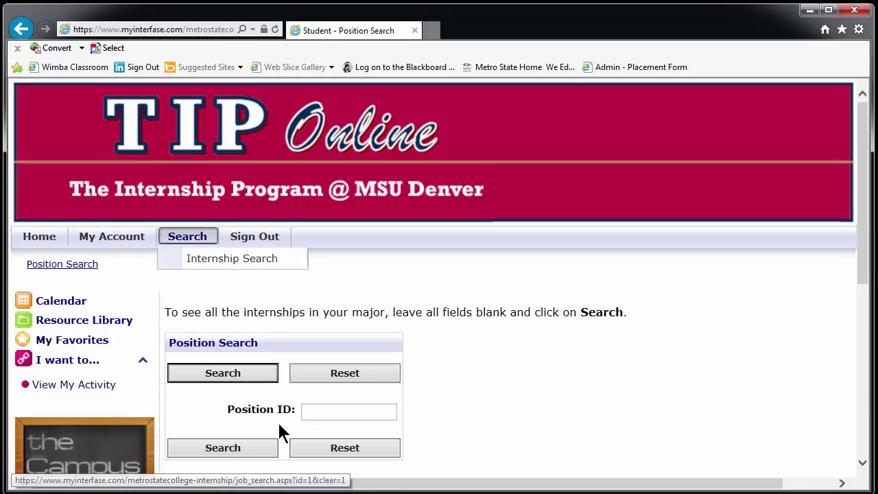
Run an unfiltered search listing all 607 internship positions.
left_click(254, 450)
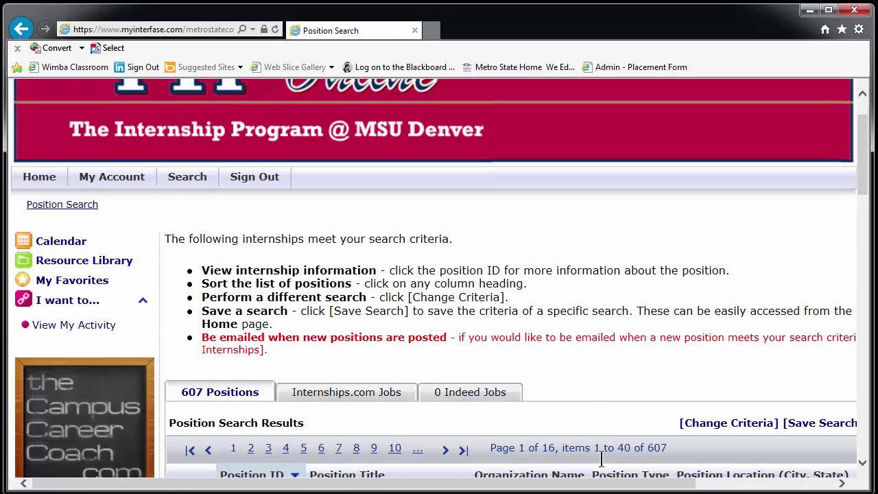
scroll(474, 473, "down", 2)
left_click_drag(517, 487, 683, 488)
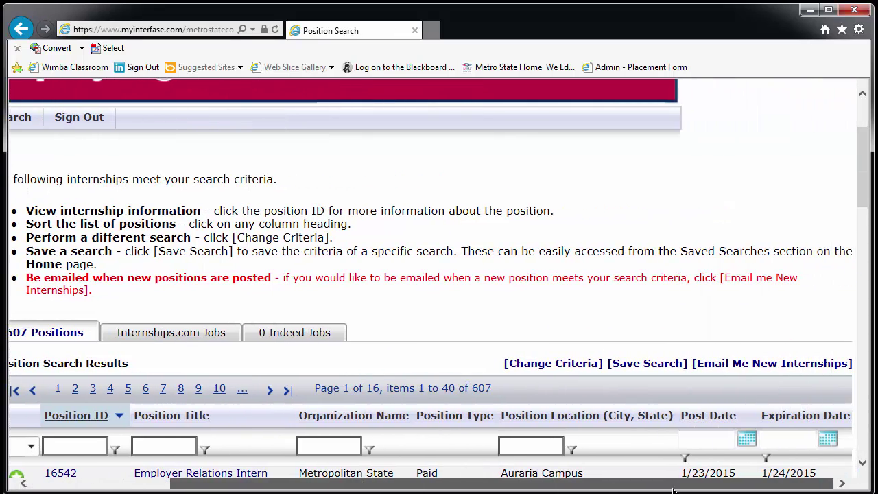
Save this search as an e-mail job agent named 'Management Jobs'.
left_click(746, 364)
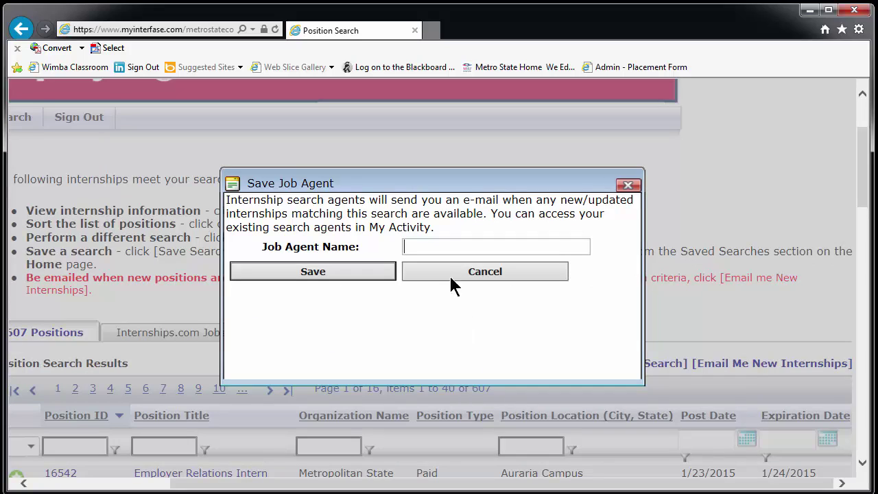
left_click(446, 246)
type("Management Jobs")
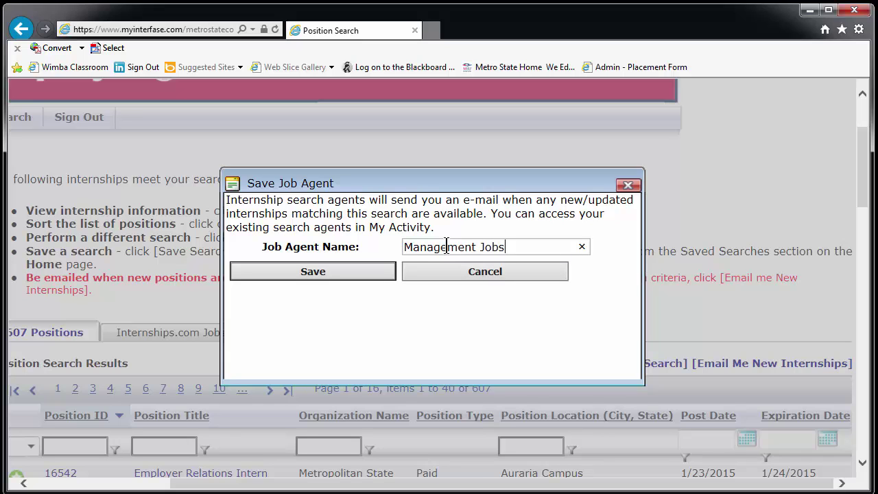
left_click(332, 273)
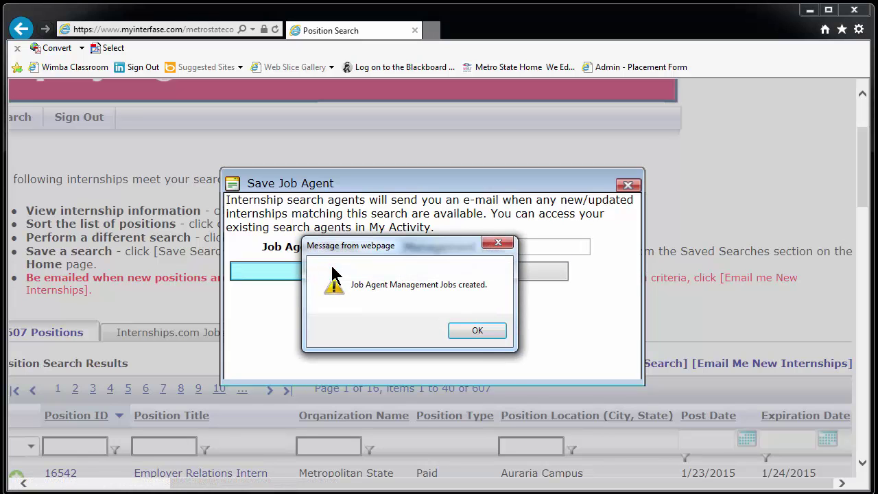
left_click(478, 332)
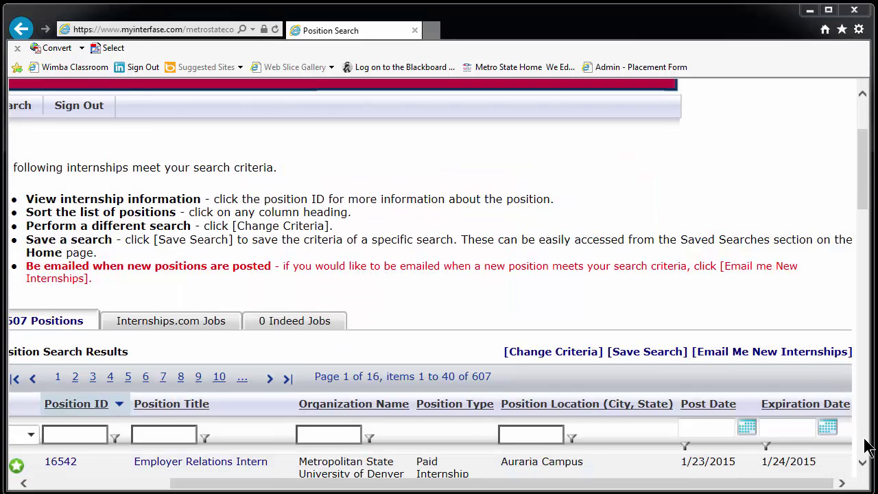
left_click(114, 483)
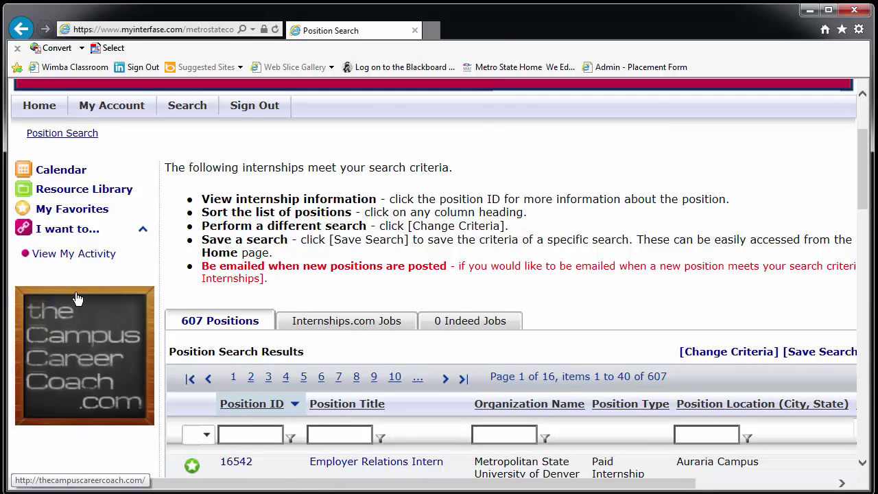